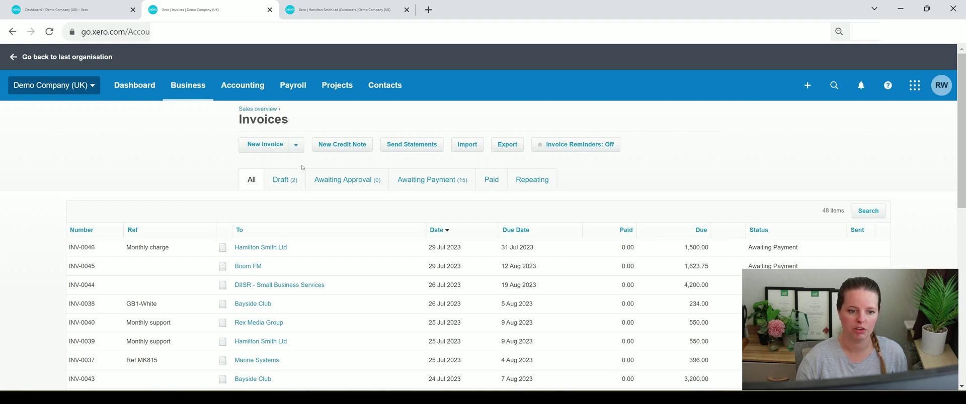
# - Start a new credit note addressed to Hamilton Smith Ltd (Customer)
pyautogui.click(338, 146)
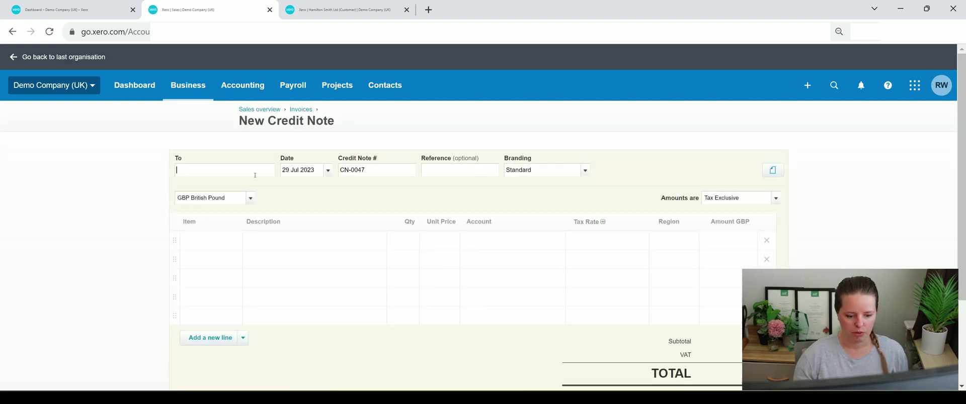
pyautogui.write('ham')
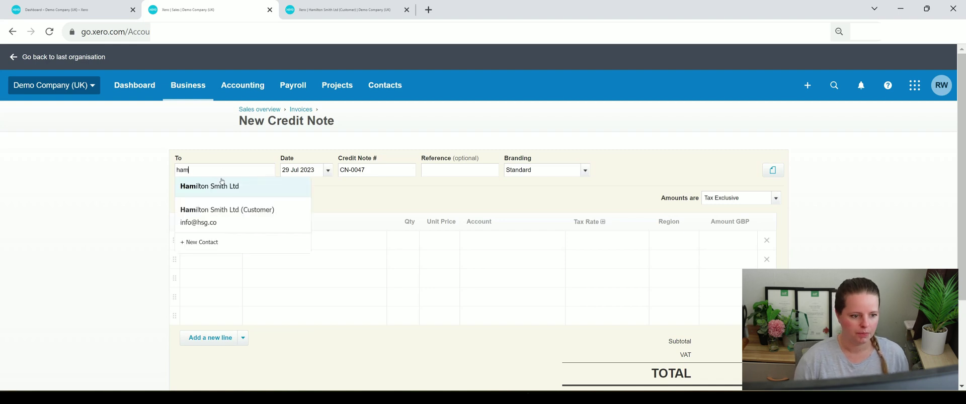
pyautogui.click(226, 186)
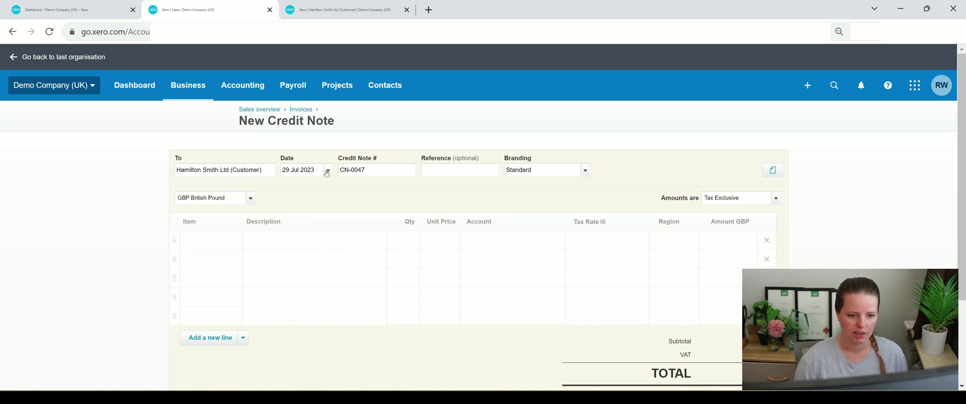
# - Add a first line 'Credit note for duplicated invoice' with quantity 1
pyautogui.click(285, 239)
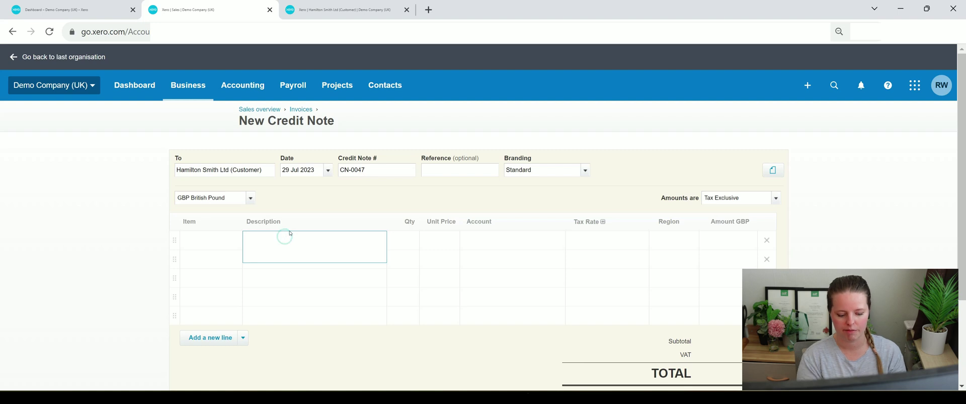
pyautogui.write('Credit note for ')
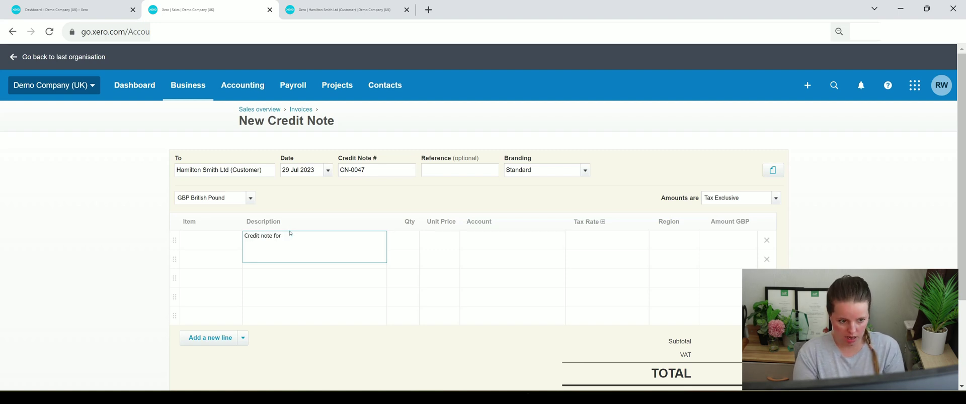
pyautogui.write('overstated')
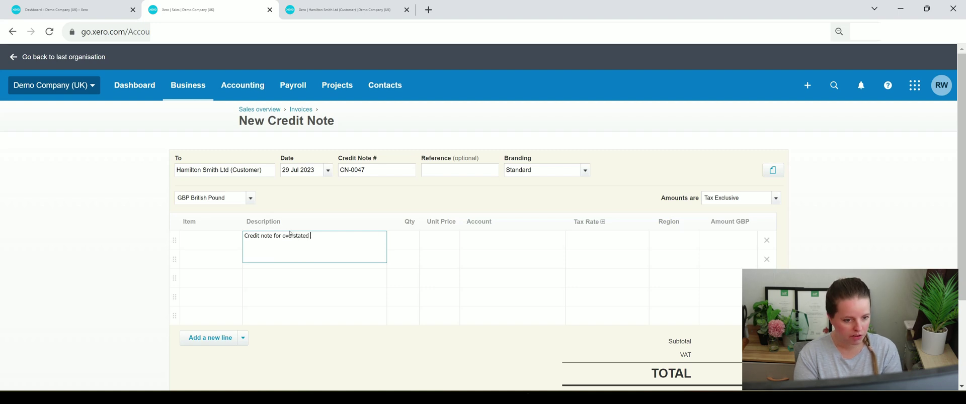
pyautogui.write(' invoic')
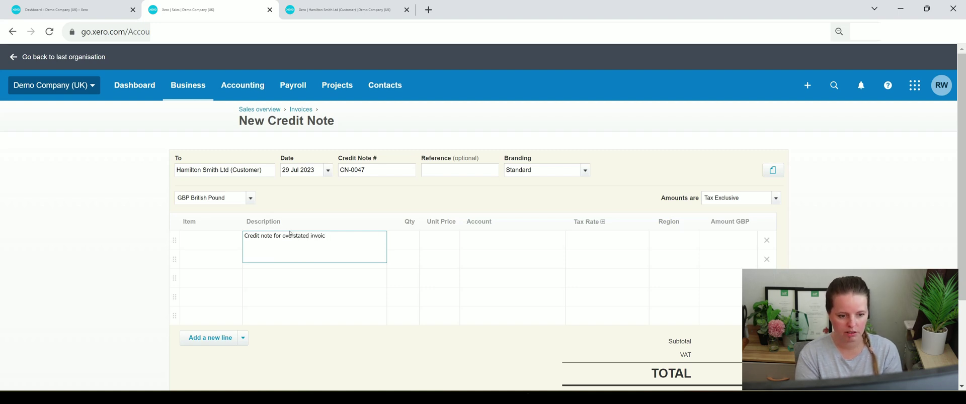
pyautogui.press('BackSpace')
pyautogui.press('BackSpace')
pyautogui.press('BackSpace')
pyautogui.press('BackSpace')
pyautogui.press('BackSpace')
pyautogui.press('BackSpace')
pyautogui.press('BackSpace')
pyautogui.press('BackSpace')
pyautogui.press('BackSpace')
pyautogui.press('BackSpace')
pyautogui.press('BackSpace')
pyautogui.press('BackSpace')
pyautogui.press('BackSpace')
pyautogui.press('BackSpace')
pyautogui.write('du')
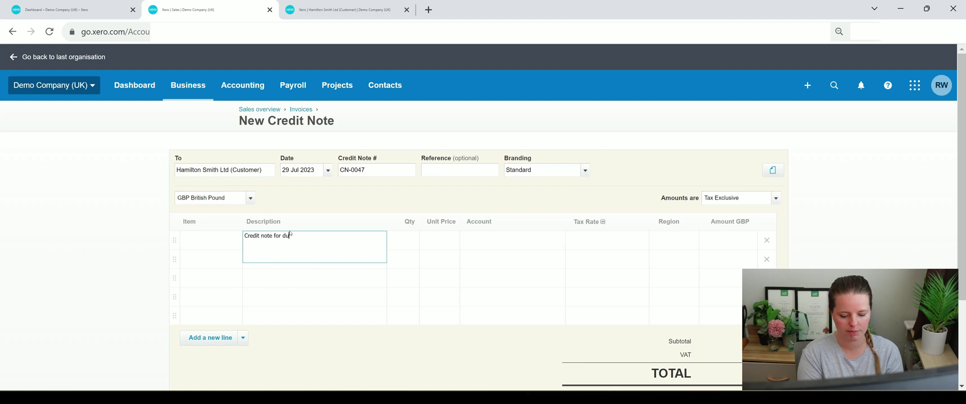
pyautogui.write('plicated invoice')
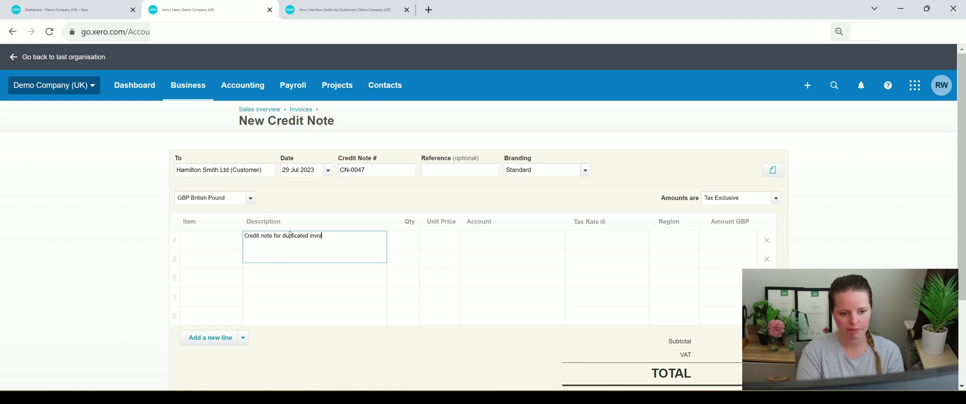
pyautogui.press('Tab')
pyautogui.write('1')
pyautogui.press('Tab')
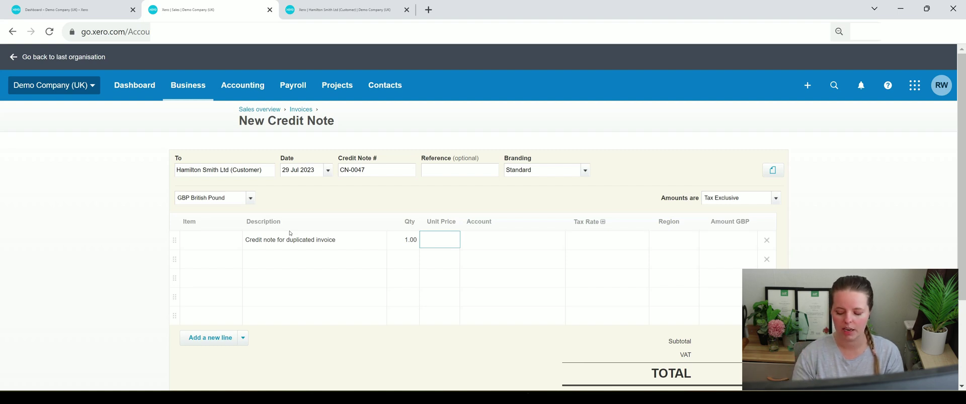
# - Price the line at 1,500.00 to 200 - Sales, tax inclusive, and approve CN-0047
pyautogui.write('1500')
pyautogui.press('Tab')
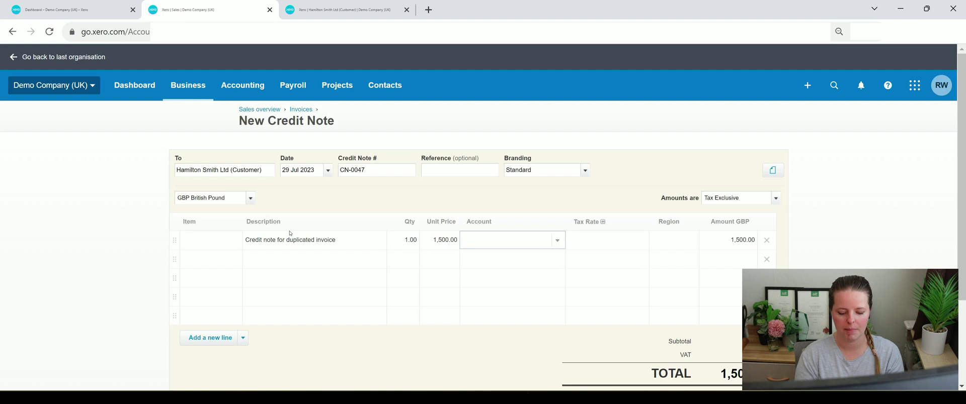
pyautogui.write('sales')
pyautogui.press('Tab')
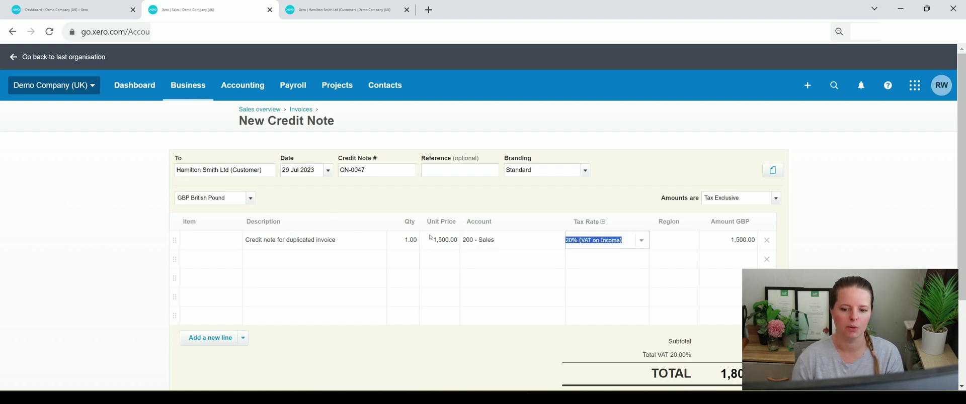
pyautogui.click(776, 198)
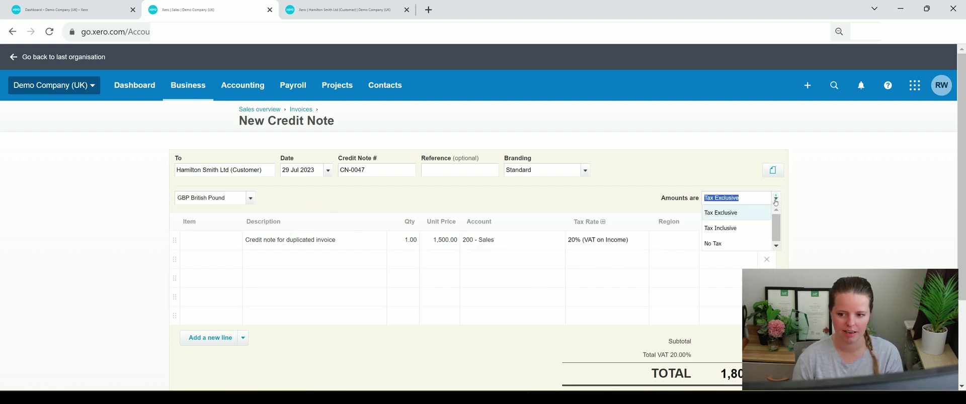
pyautogui.click(754, 224)
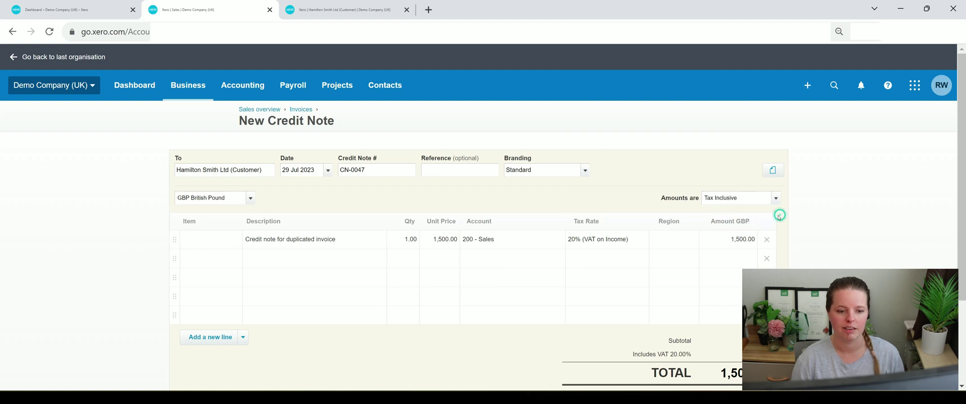
pyautogui.scroll(-1, 581, 219)
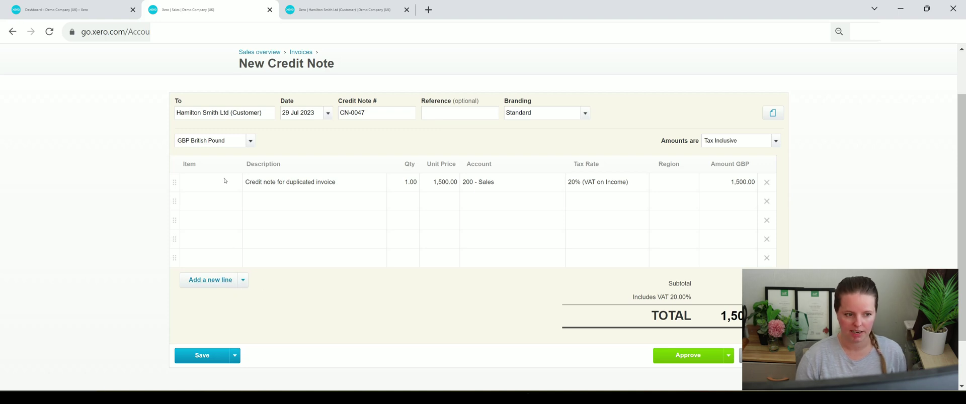
pyautogui.click(672, 356)
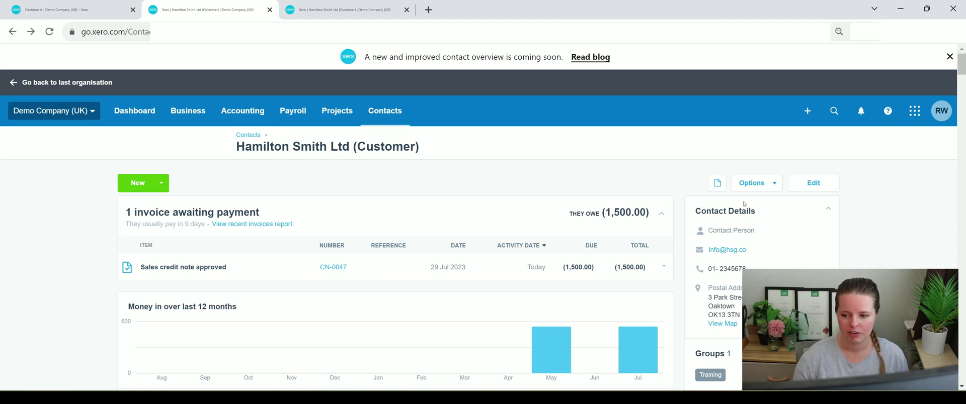
# - Bring up the Merge contacts dialog for this contact, then close it without merging
pyautogui.click(760, 186)
pyautogui.click(725, 244)
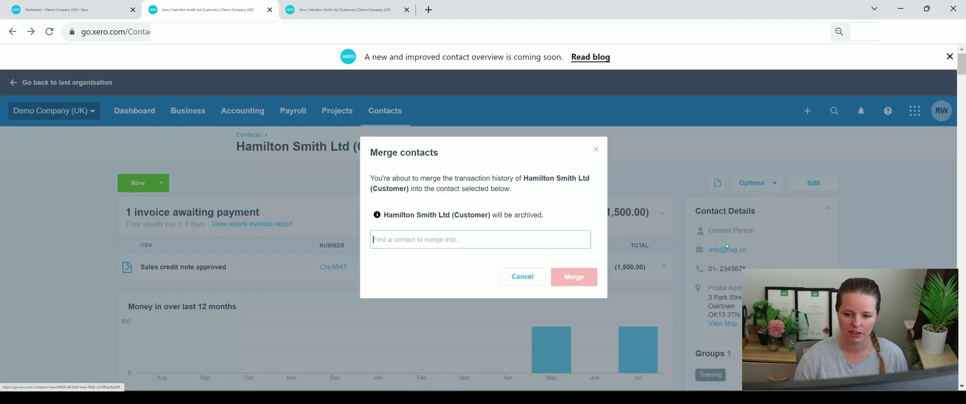
pyautogui.click(522, 277)
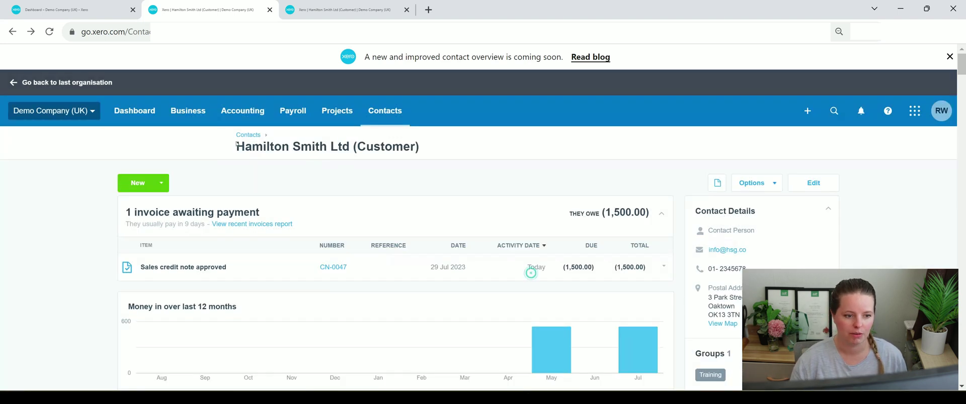
# - Search the Contacts list for 'hamilton' and open Hamilton Smith Ltd, showing INV-0046 for 1,500.00
pyautogui.click(247, 135)
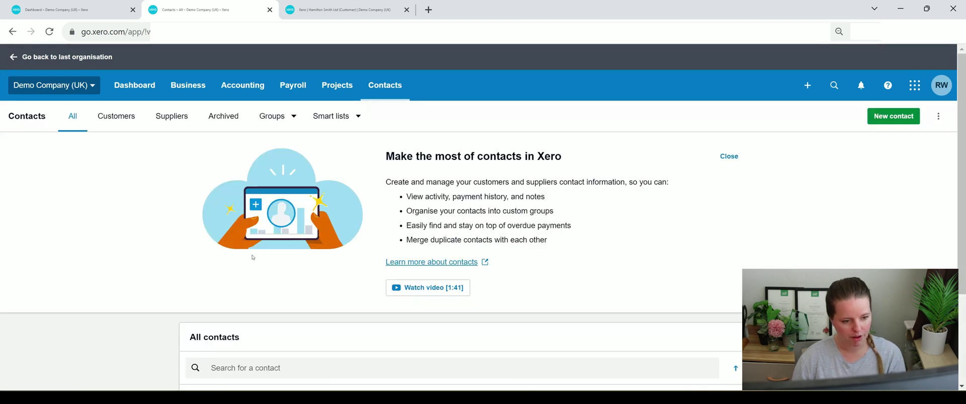
pyautogui.click(256, 362)
pyautogui.scroll(-2, 257, 302)
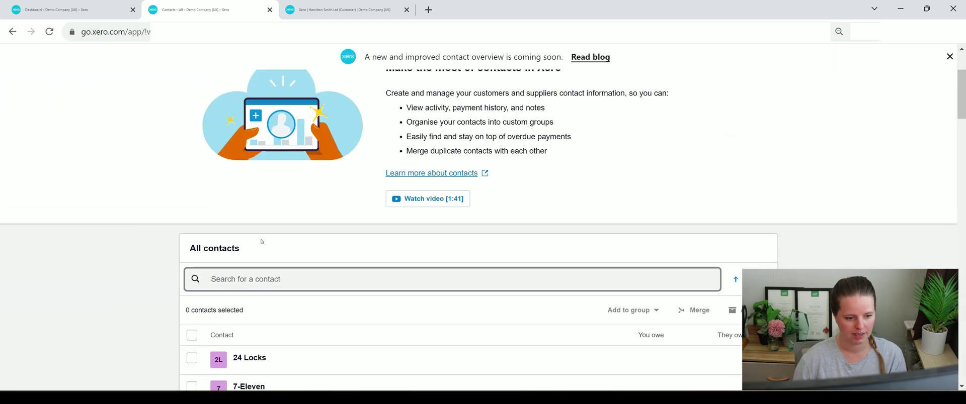
pyautogui.write('hamilton')
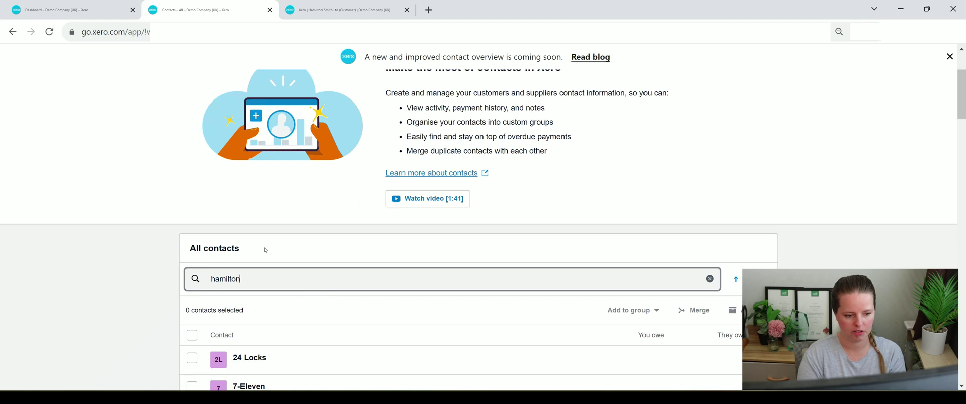
pyautogui.scroll(-1, 276, 242)
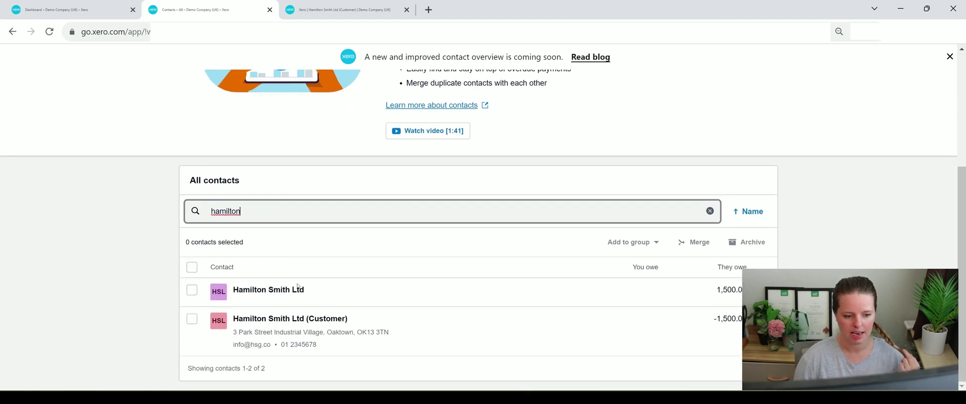
pyautogui.click(293, 294)
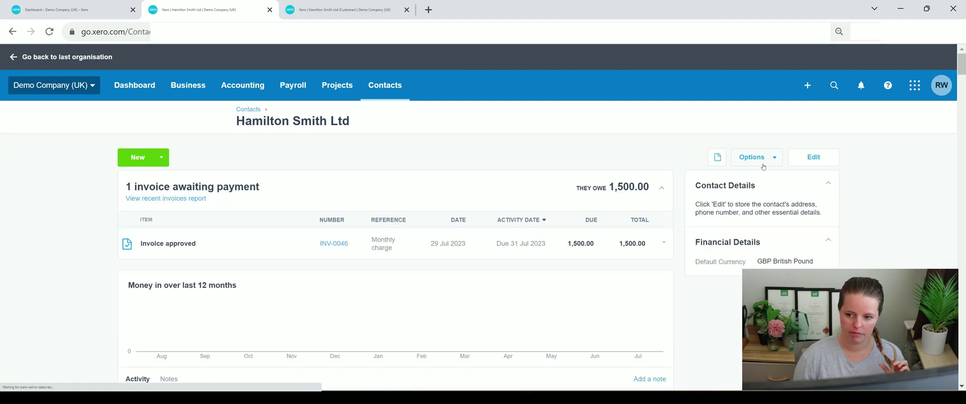
# - Merge Hamilton Smith Ltd into Hamilton Smith Ltd (Customer), acknowledging combined transaction histories
pyautogui.click(763, 164)
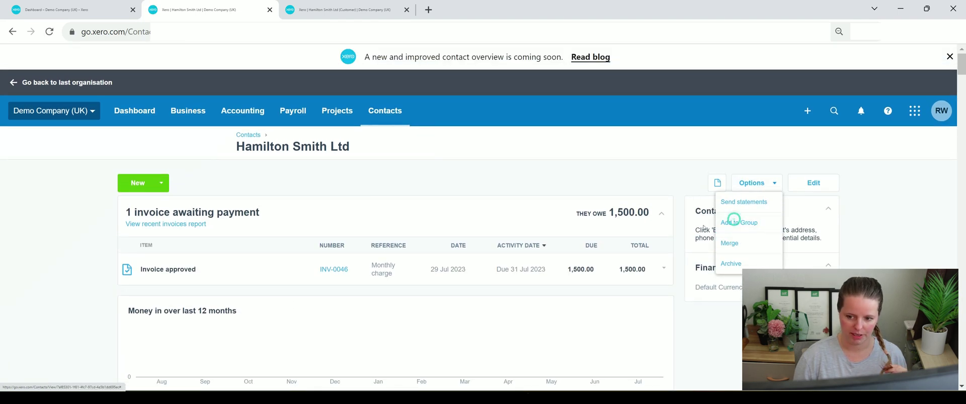
pyautogui.click(744, 246)
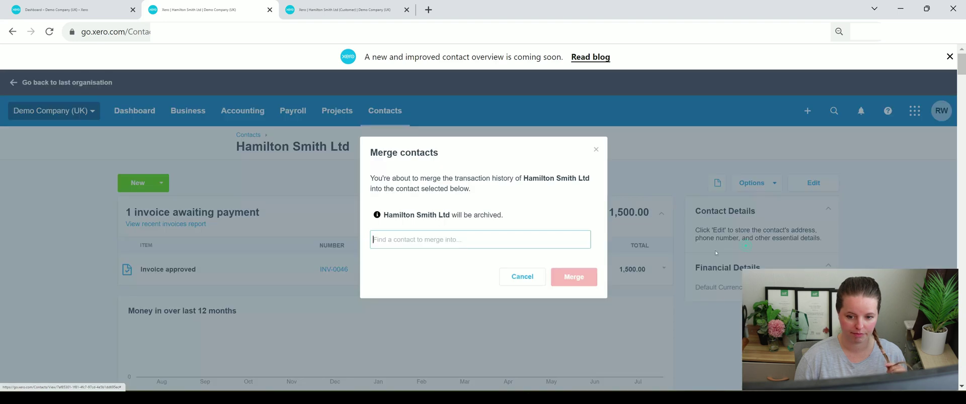
pyautogui.write('hamilton')
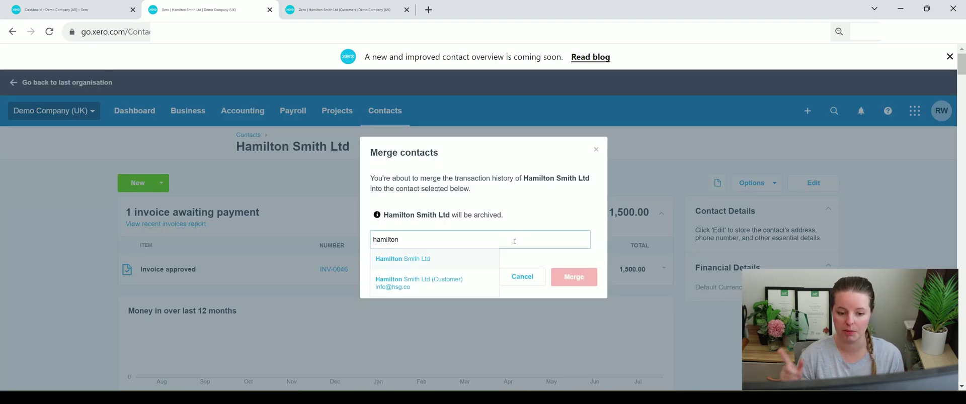
pyautogui.click(469, 283)
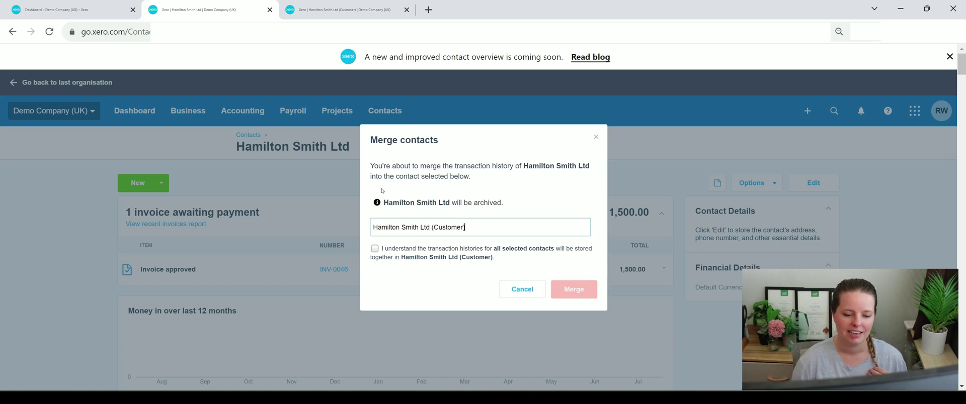
pyautogui.click(375, 249)
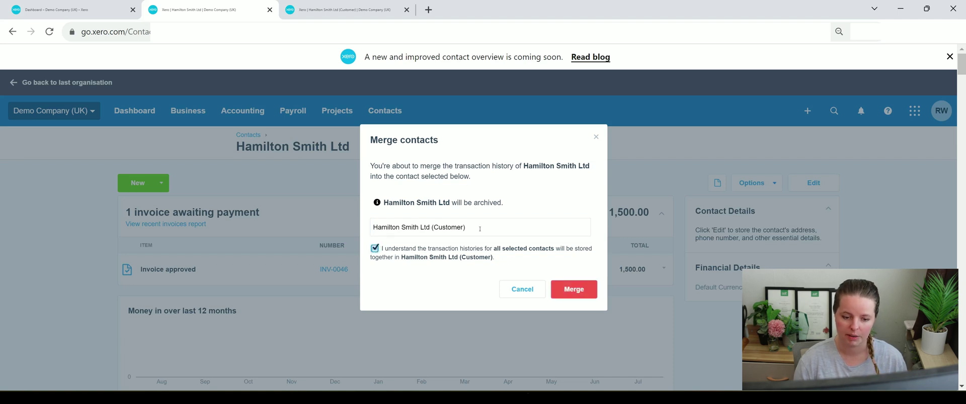
pyautogui.moveTo(455, 202); pyautogui.dragTo(384, 202)
pyautogui.click(456, 203)
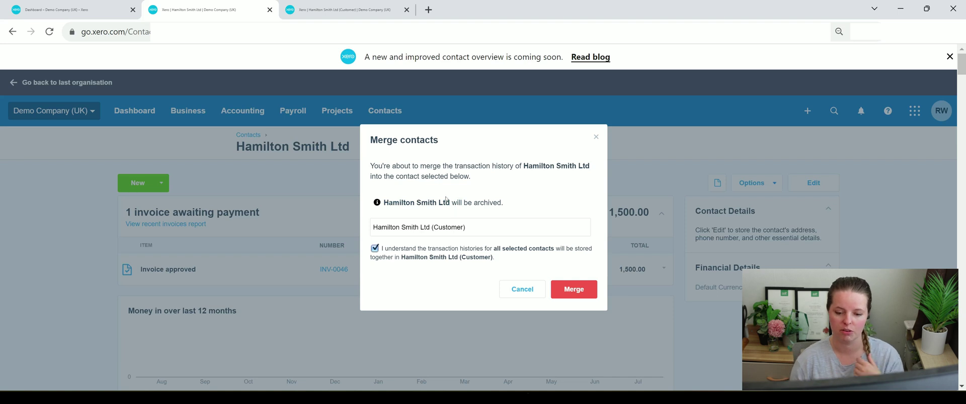
pyautogui.click(595, 288)
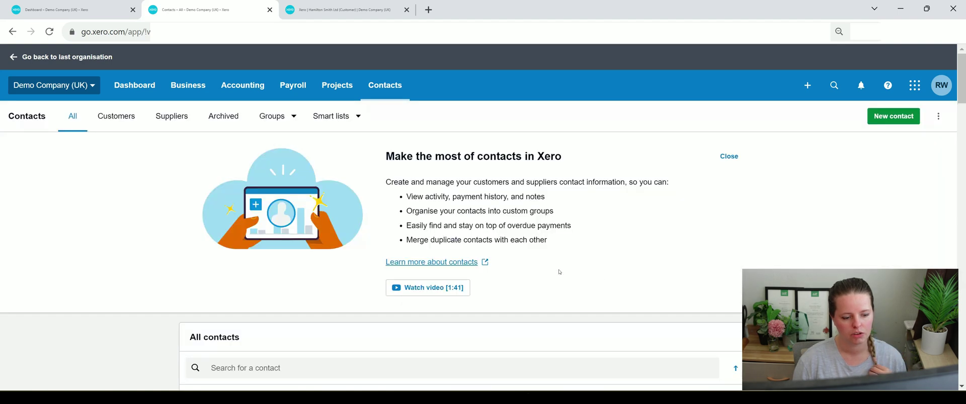
# - Search contacts for 'hamilton' and open Hamilton Smith Ltd (Customer)
pyautogui.scroll(-3, 453, 251)
pyautogui.click(334, 216)
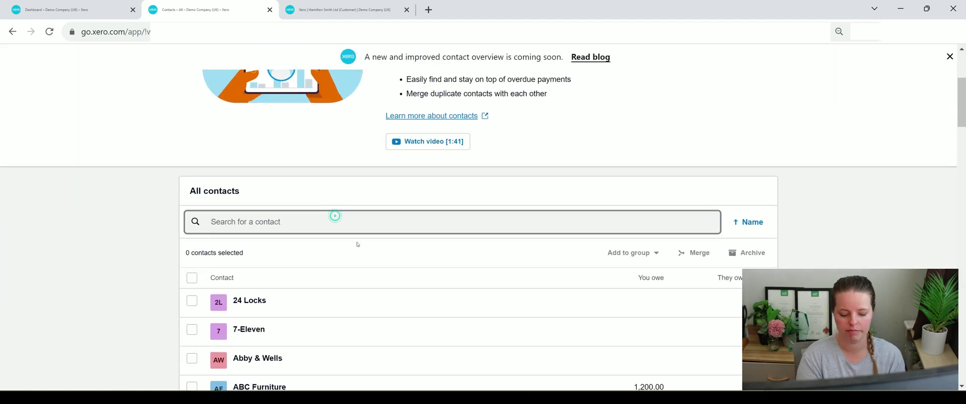
pyautogui.write('hamilton')
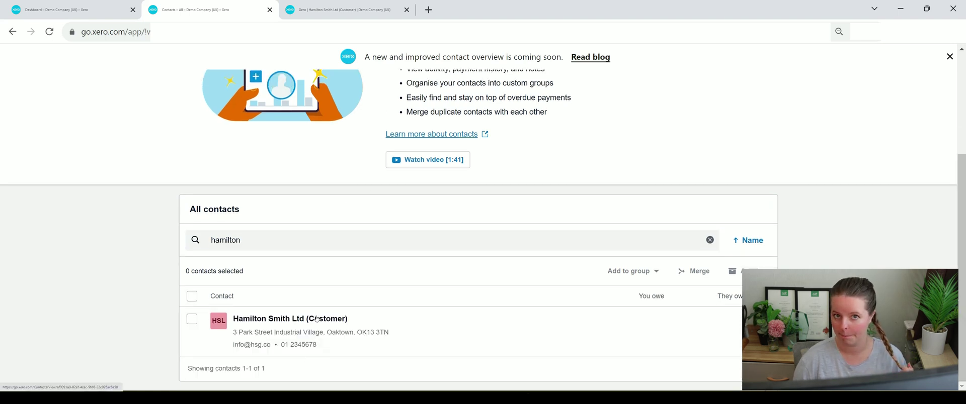
pyautogui.click(316, 318)
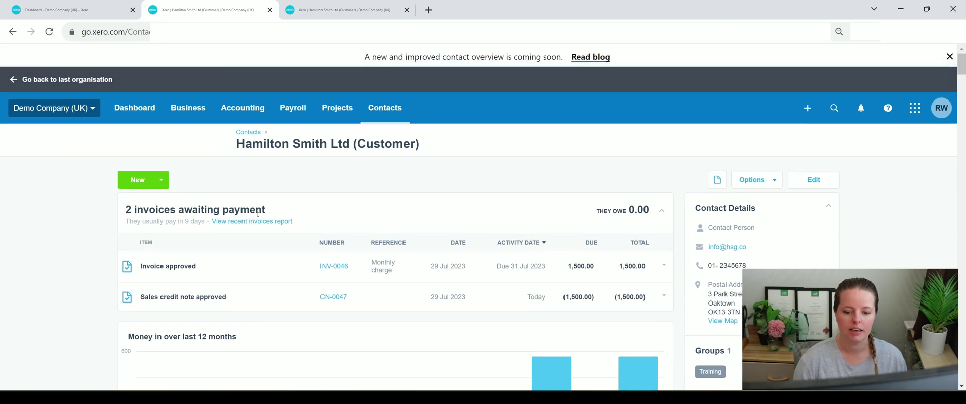
# - Zoom out and review the combined activity, bringing up link options for INV-0029
pyautogui.scroll(-4, 186, 198)
pyautogui.scroll(2, 195, 196)
pyautogui.hotkey('ctrl', '-')
pyautogui.hotkey('ctrl', '-')
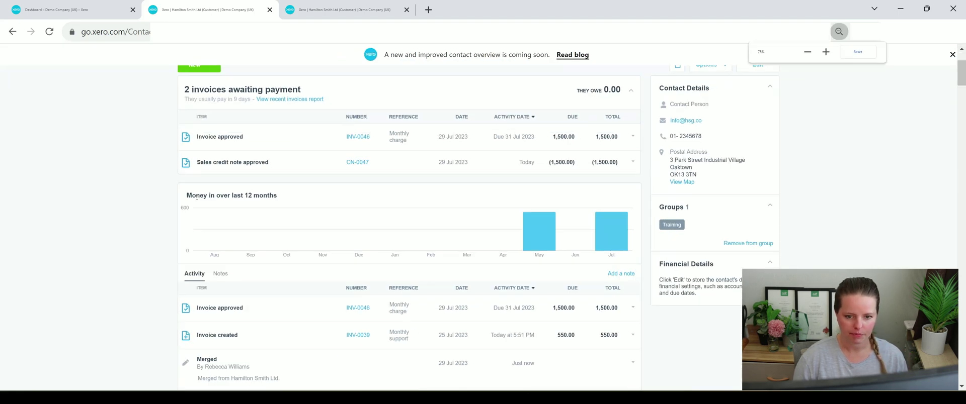
pyautogui.scroll(2, 197, 198)
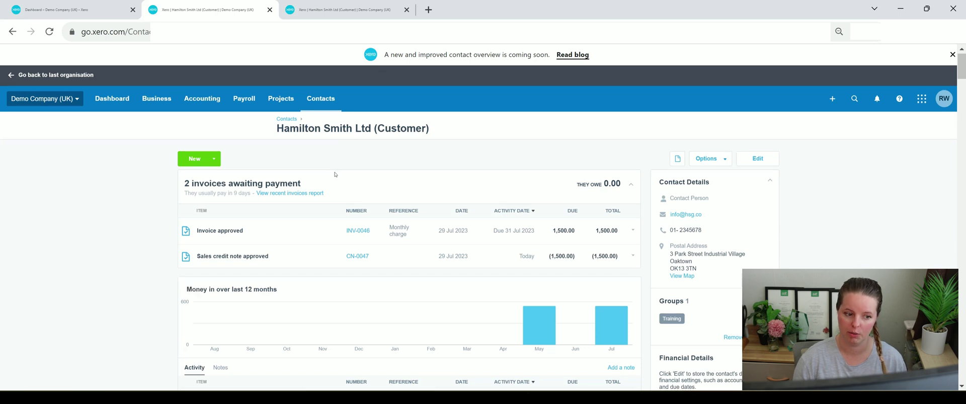
pyautogui.scroll(-10, 335, 174)
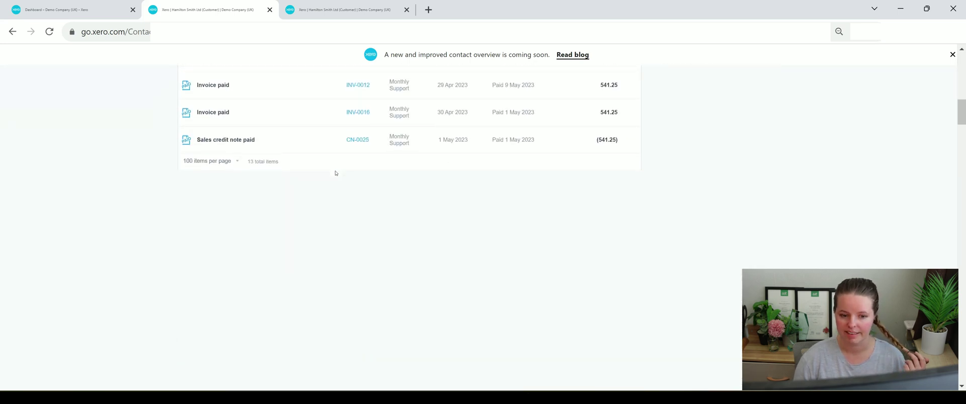
pyautogui.scroll(5, 334, 173)
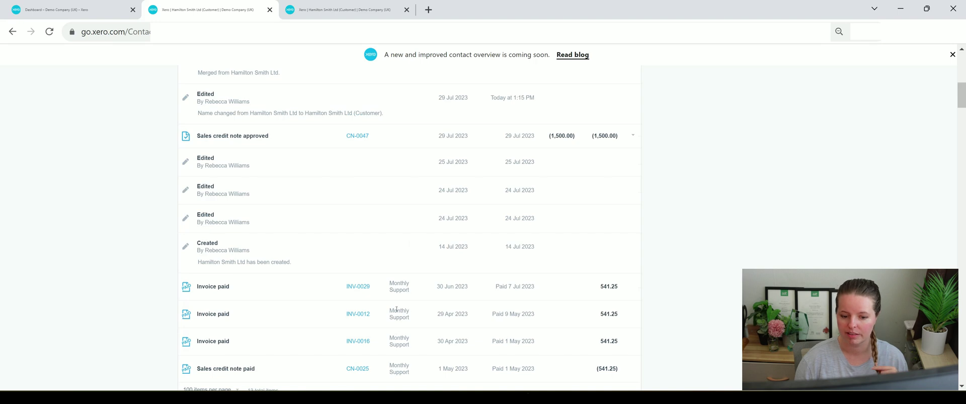
pyautogui.rightClick(356, 288)
# - View INV-0029 in a new tab, then close it and the outdated contact tab
pyautogui.click(389, 183)
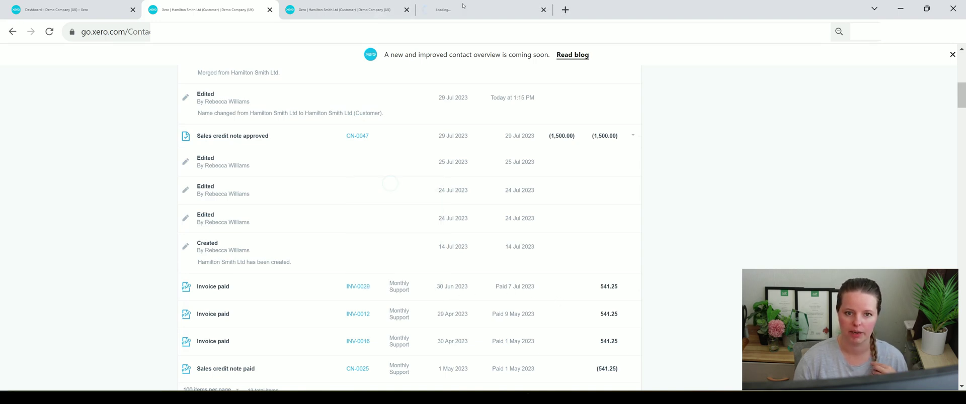
pyautogui.click(481, 10)
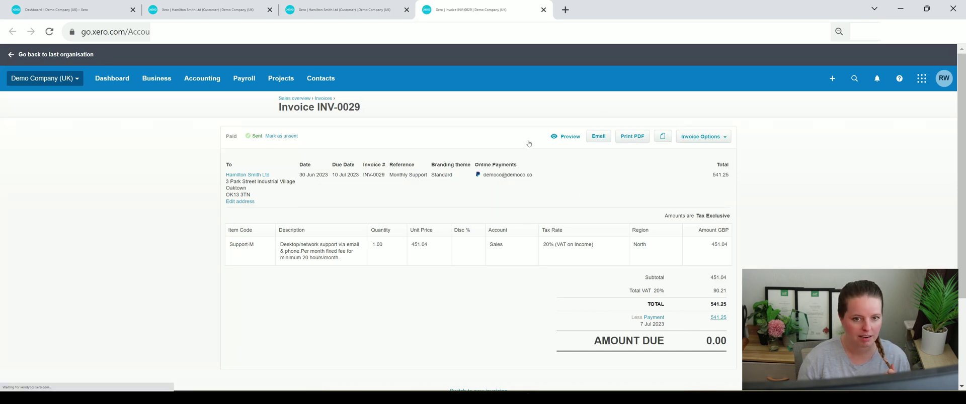
pyautogui.click(543, 9)
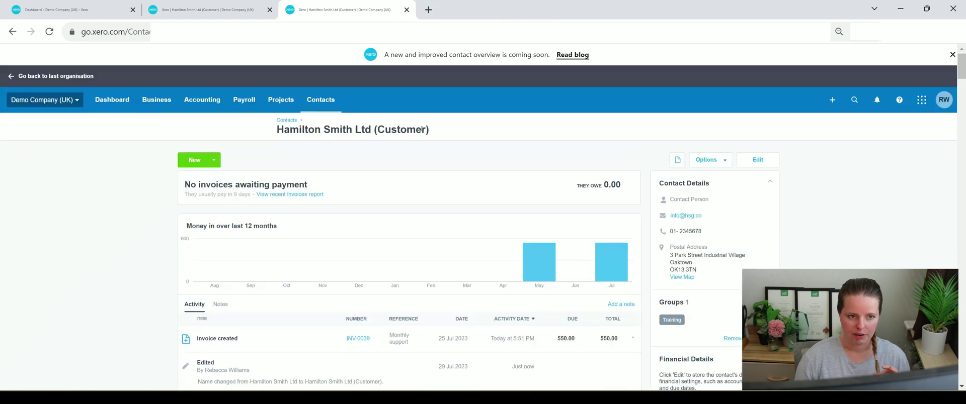
pyautogui.click(406, 9)
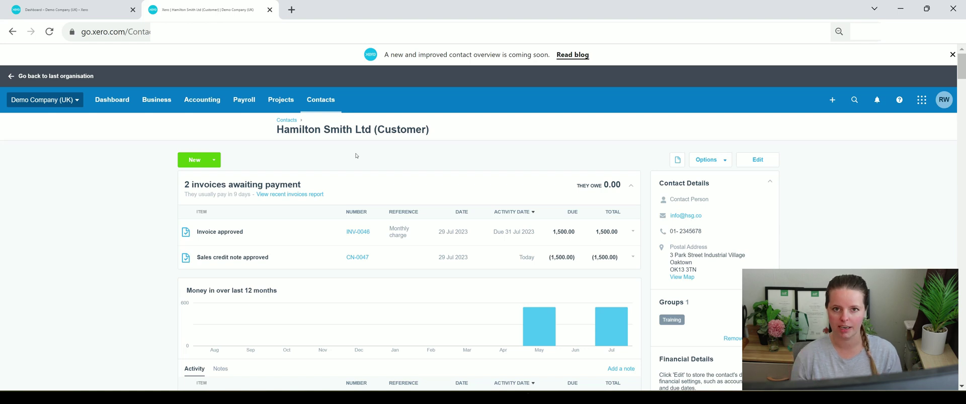
# - Open CN-0047 and allocate 1,500.00 of its credit against INV-0046, leaving 0.00 remaining
pyautogui.click(358, 258)
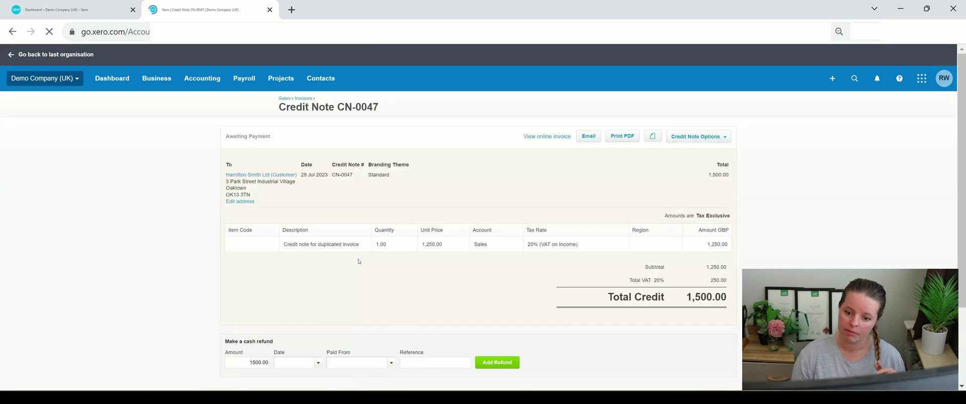
pyautogui.click(717, 139)
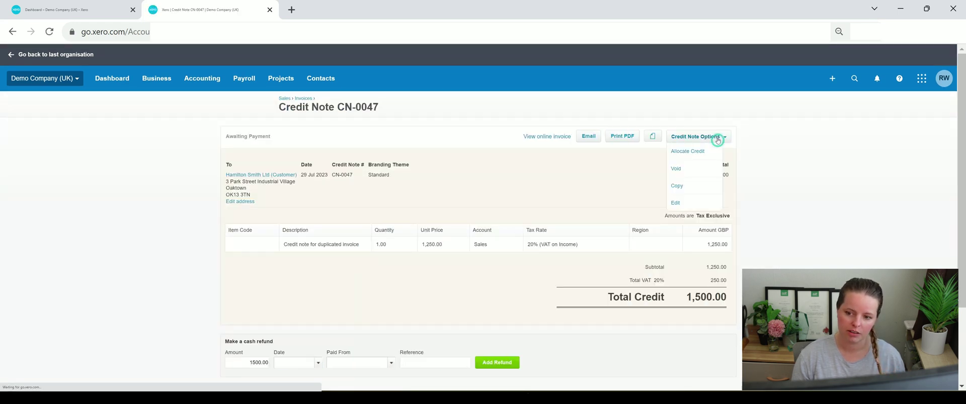
pyautogui.click(704, 152)
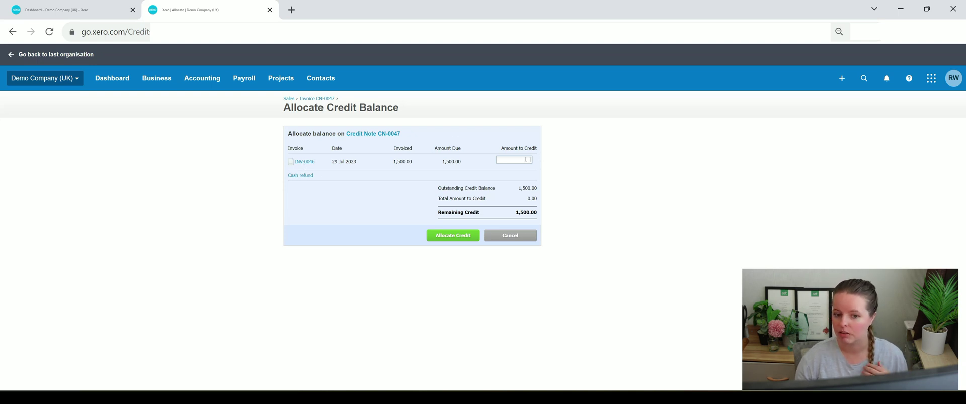
pyautogui.click(526, 159)
pyautogui.write('15')
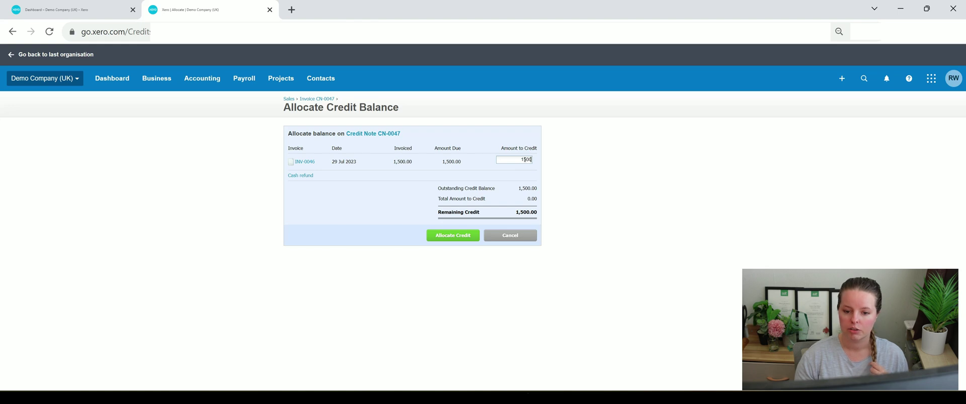
pyautogui.write('00')
pyautogui.click(468, 235)
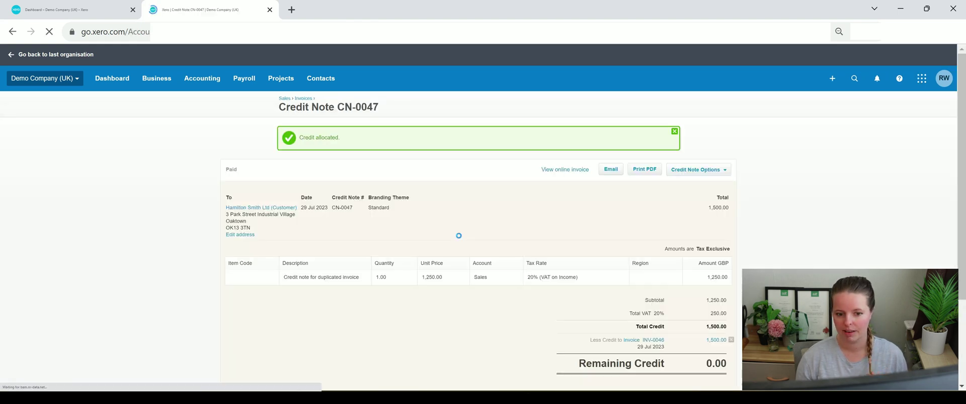
pyautogui.scroll(-1, 610, 244)
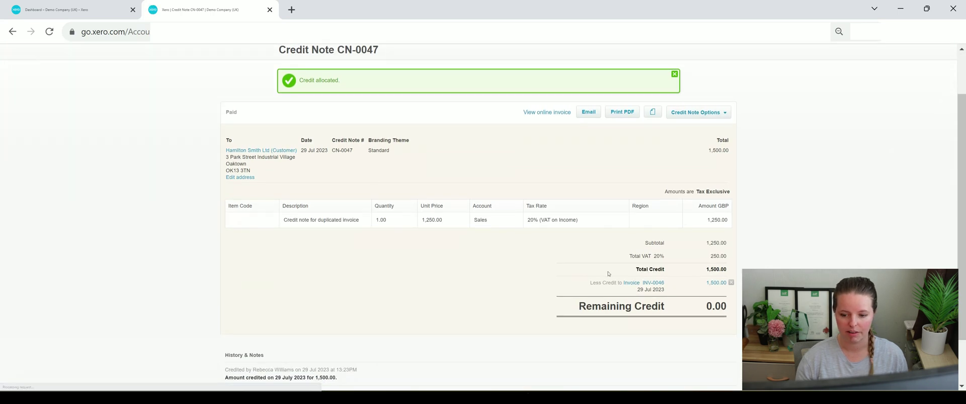
# - Return to Hamilton Smith Ltd (Customer) and open its statement for 1–30 Jun 2023
pyautogui.click(261, 149)
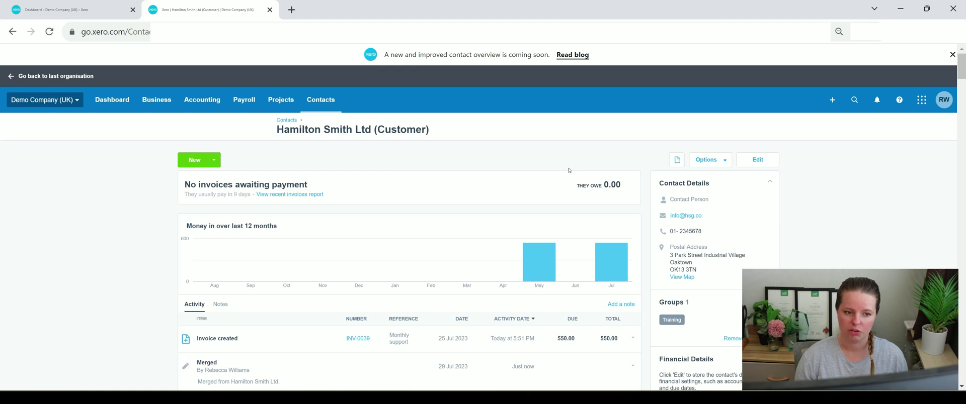
pyautogui.click(711, 163)
pyautogui.click(700, 179)
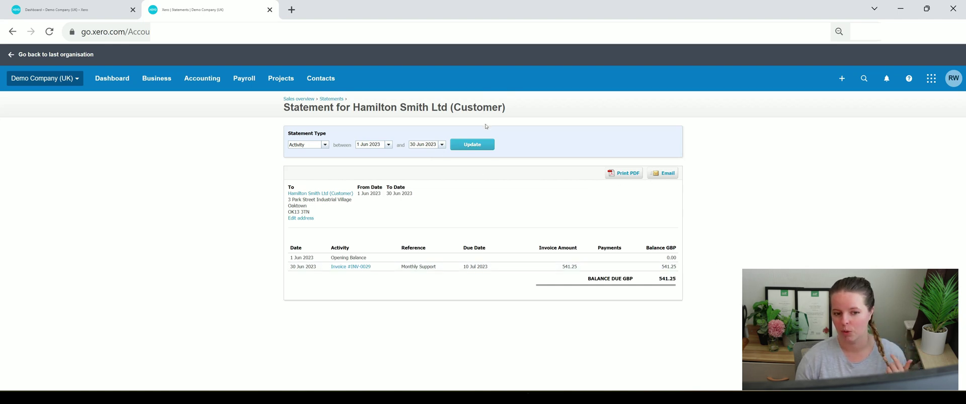
# - Change the statement end date to 31 Jul 2023 and update it, showing 0.00 GBP due
pyautogui.click(442, 145)
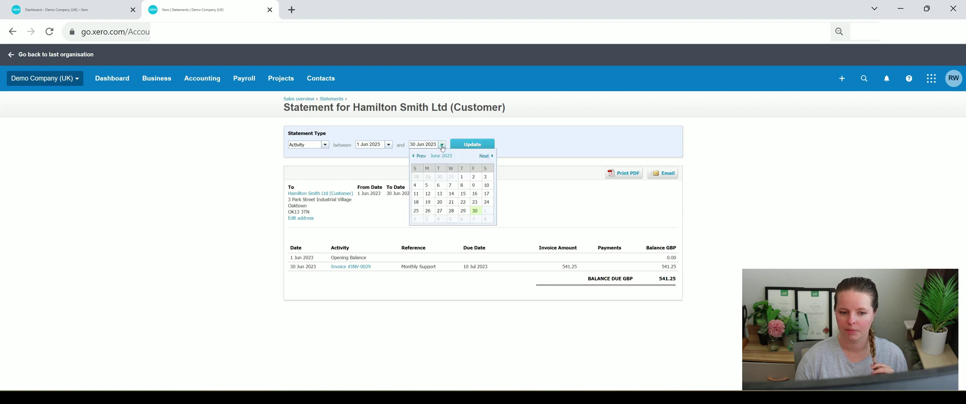
pyautogui.click(483, 156)
pyautogui.click(426, 220)
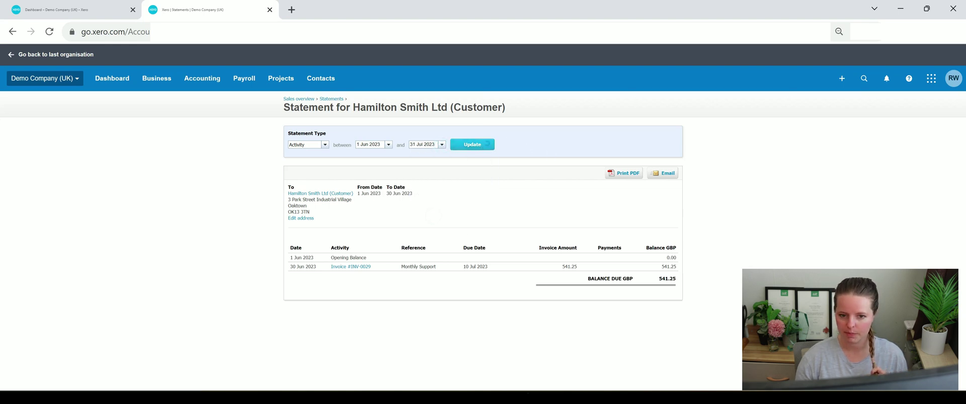
pyautogui.click(484, 144)
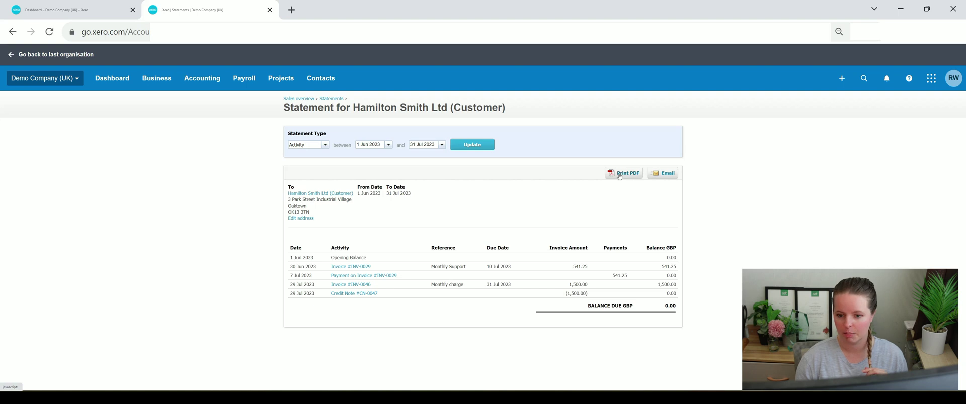
pyautogui.click(618, 175)
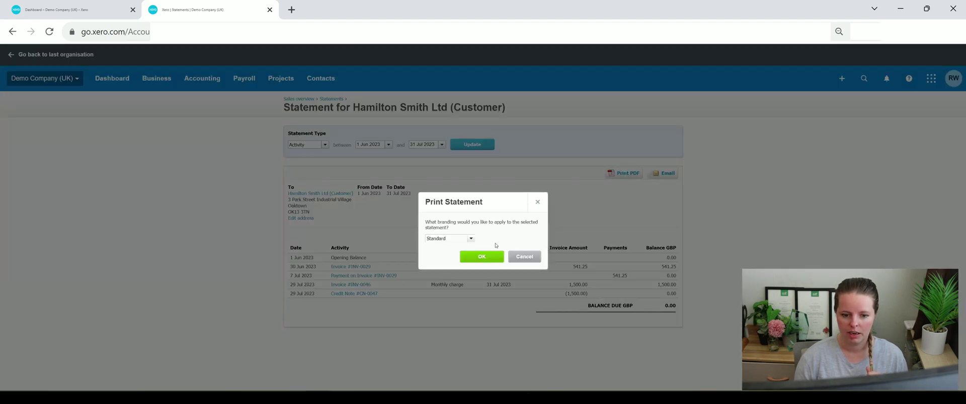
pyautogui.click(491, 257)
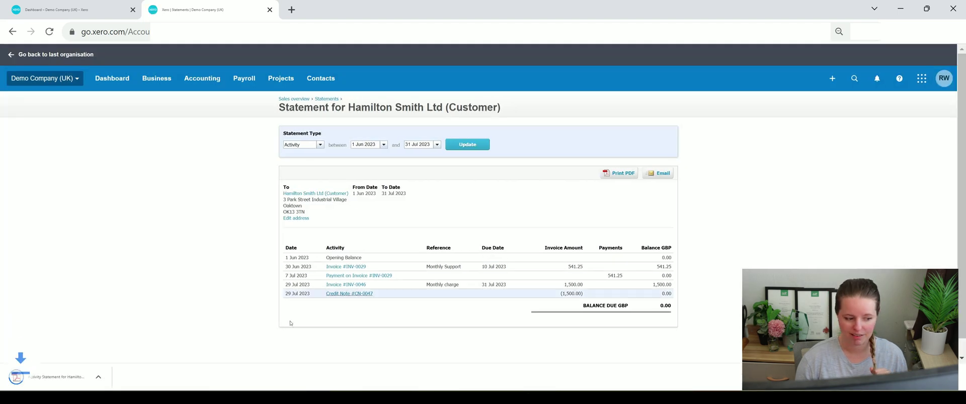
pyautogui.click(71, 377)
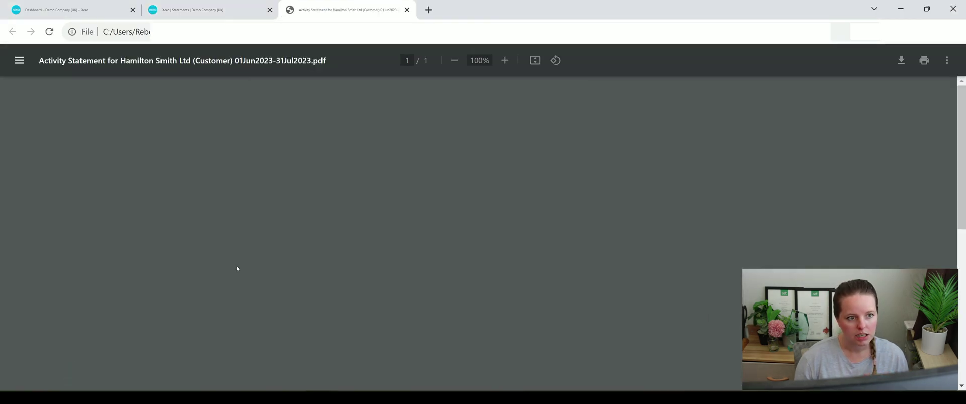
pyautogui.scroll(-3, 374, 201)
pyautogui.scroll(3, 362, 204)
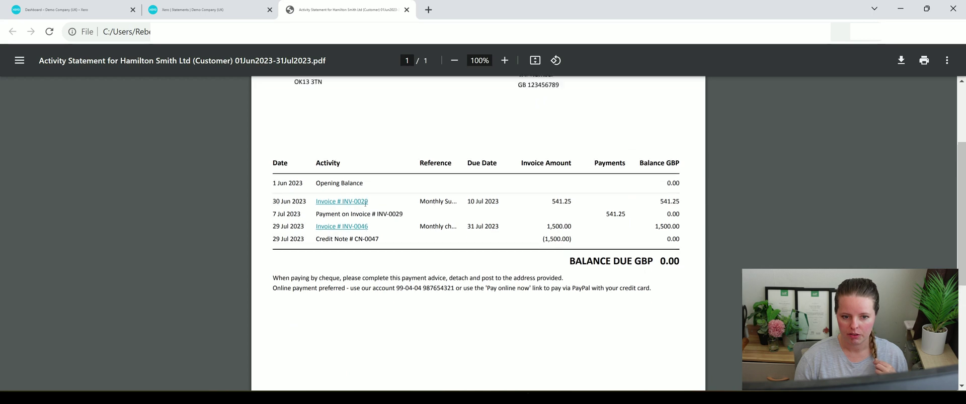
pyautogui.scroll(1, 356, 205)
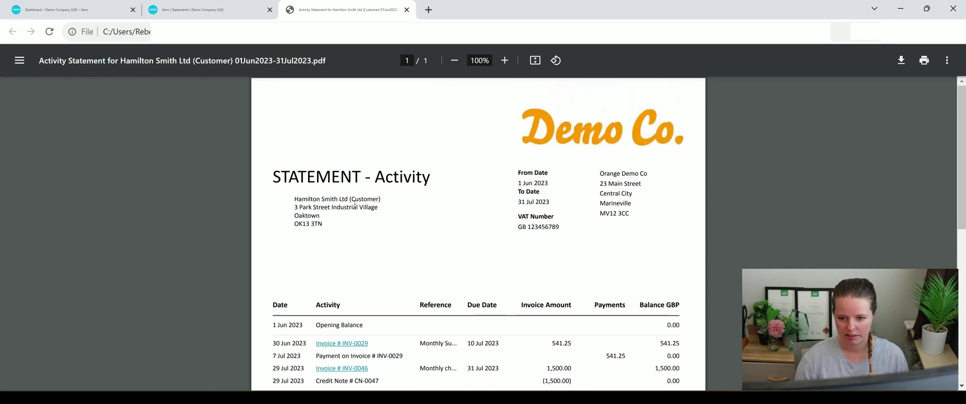
pyautogui.scroll(-3, 355, 203)
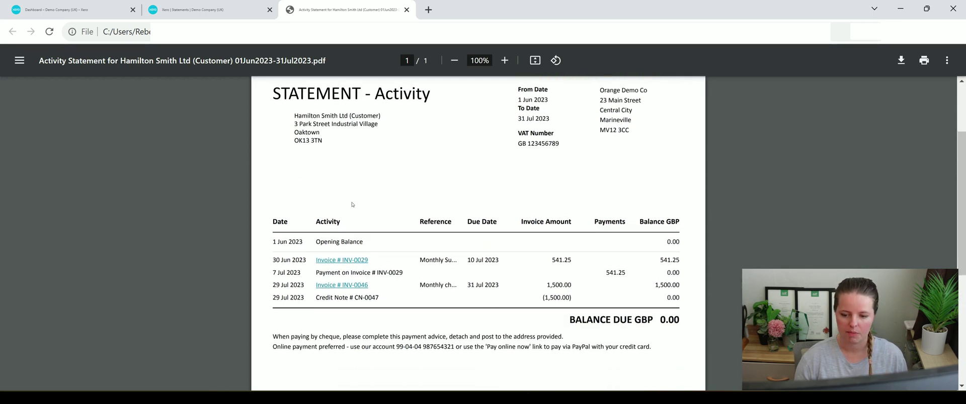
pyautogui.click(407, 10)
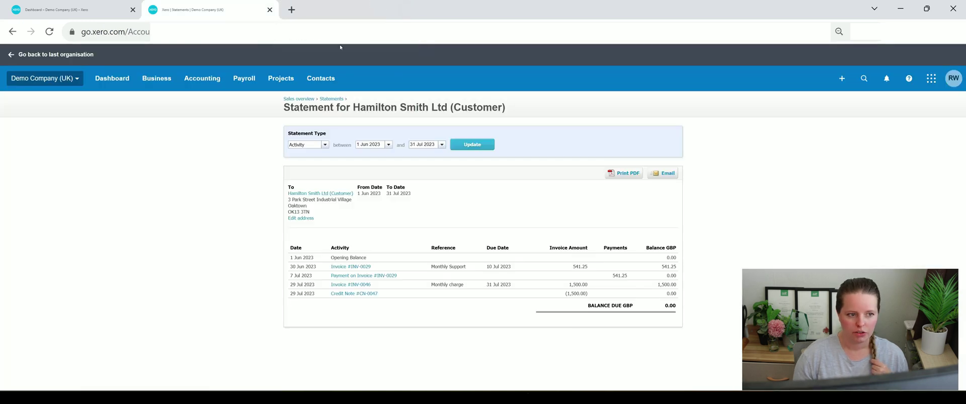
# - Open the Business Sales overview showing 7,228.08 overdue and 20,441.38 awaiting payment
pyautogui.click(160, 79)
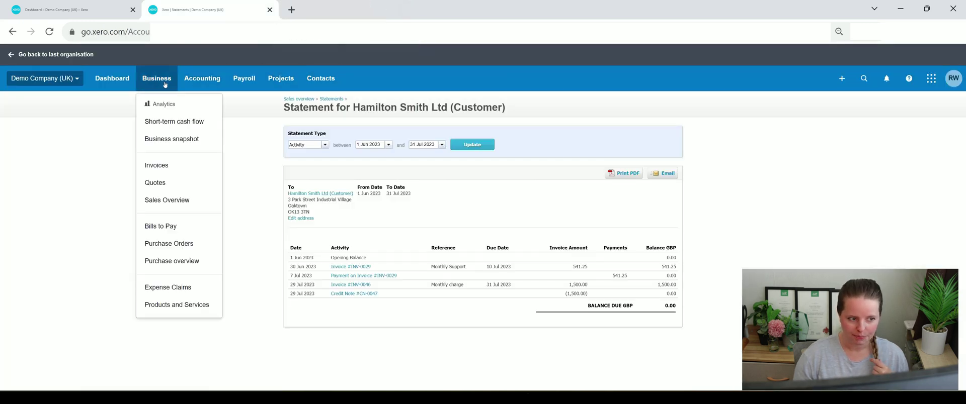
pyautogui.click(211, 196)
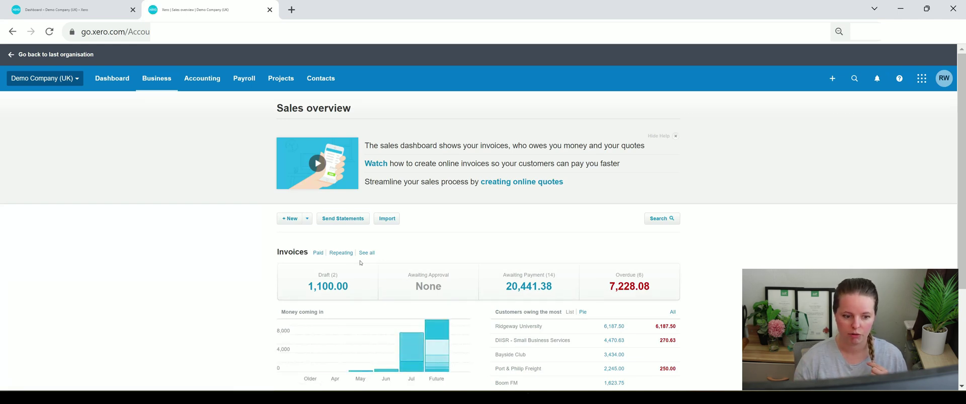
pyautogui.scroll(-1, 360, 263)
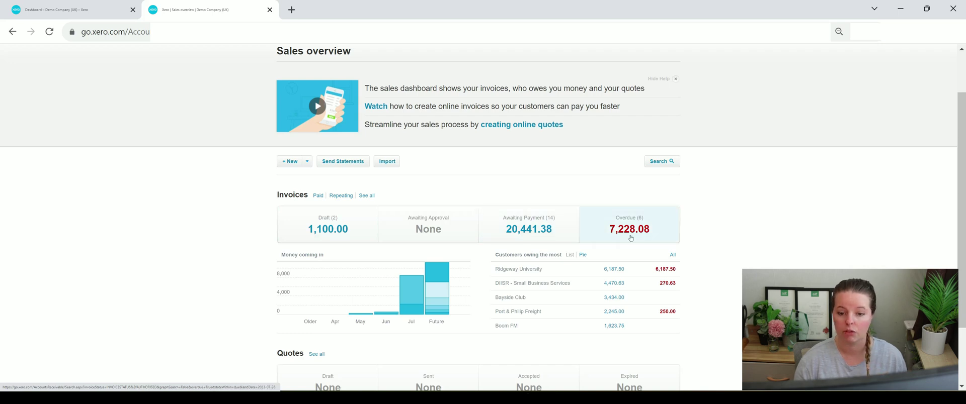
pyautogui.scroll(-2, 630, 238)
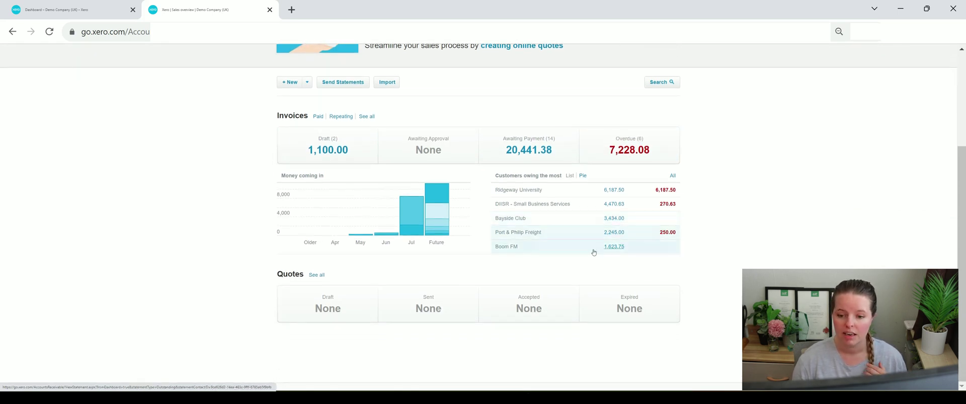
pyautogui.scroll(2, 594, 253)
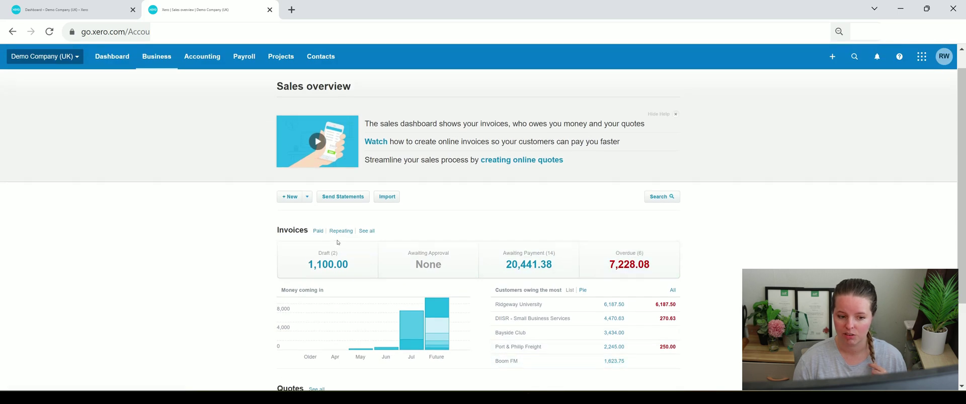
# - List all 49 invoices, where INV-0046 and CN-0047 both show as Paid
pyautogui.click(336, 231)
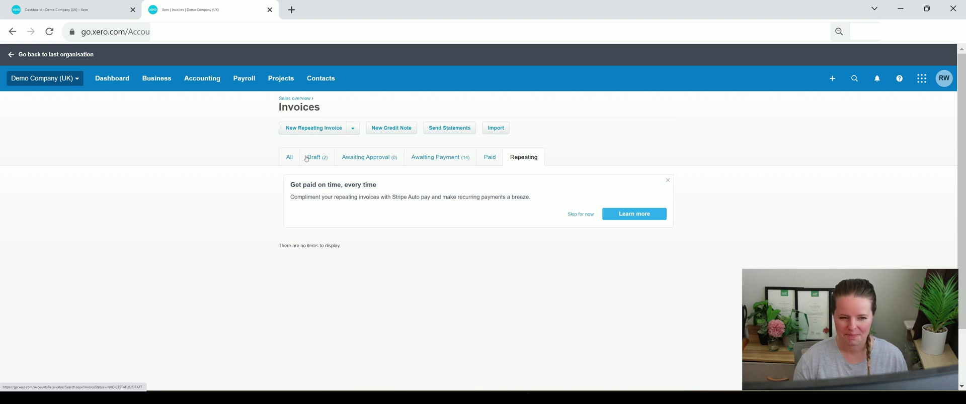
pyautogui.click(290, 158)
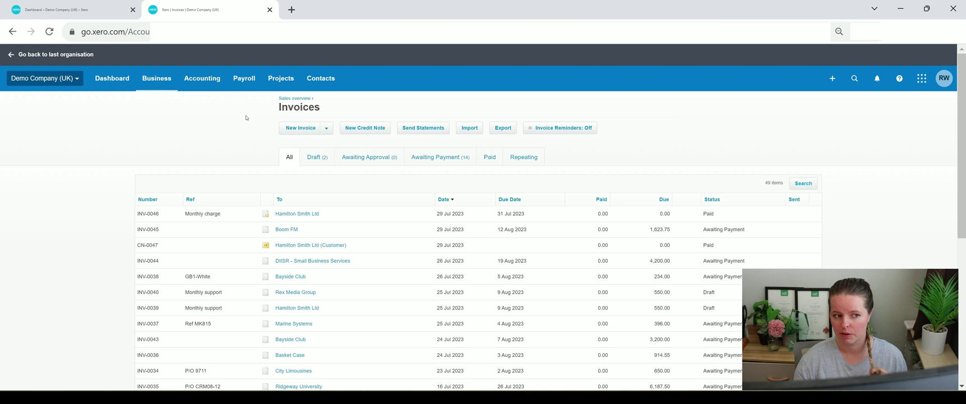
pyautogui.click(205, 83)
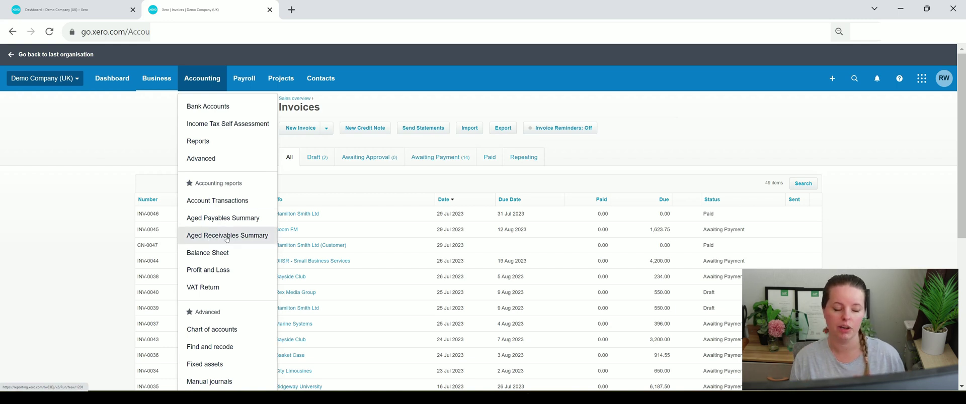
# - Star Aged Payables Detail and Aged Receivables Detail as favourites, then view Aged Receivables Summary
pyautogui.click(216, 141)
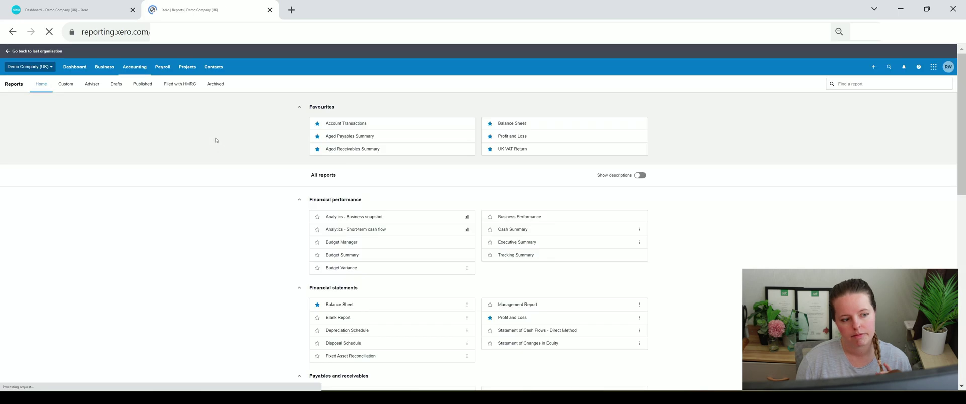
pyautogui.scroll(-7, 316, 180)
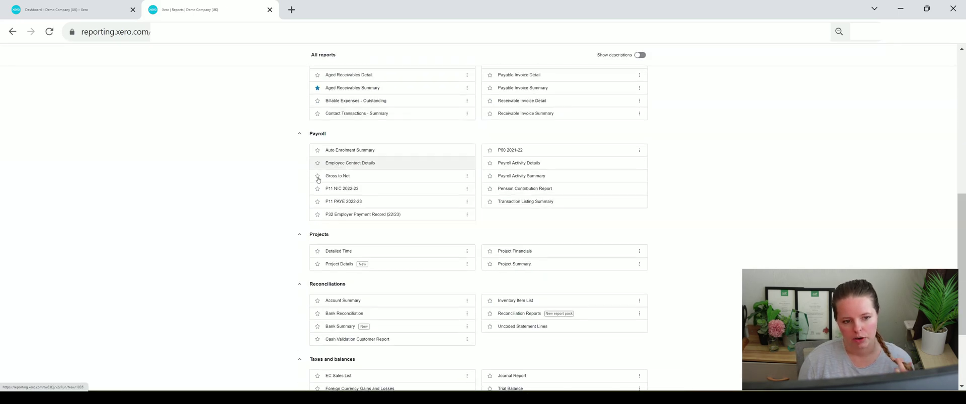
pyautogui.scroll(2, 300, 184)
pyautogui.scroll(1, 300, 184)
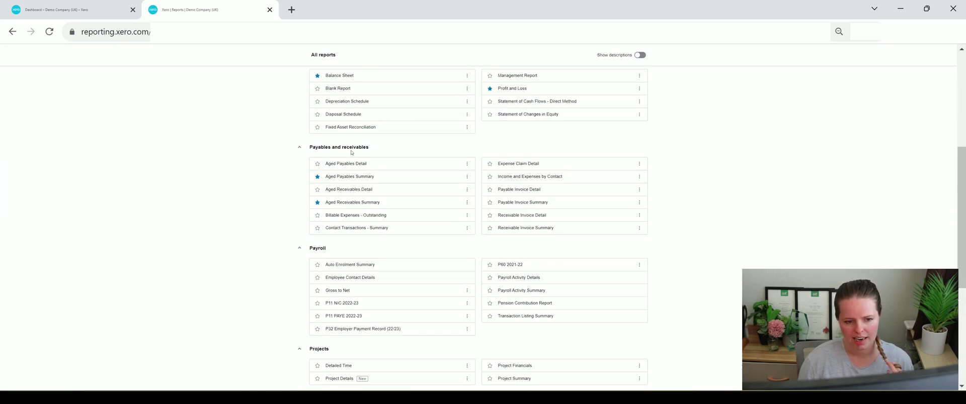
pyautogui.click(317, 165)
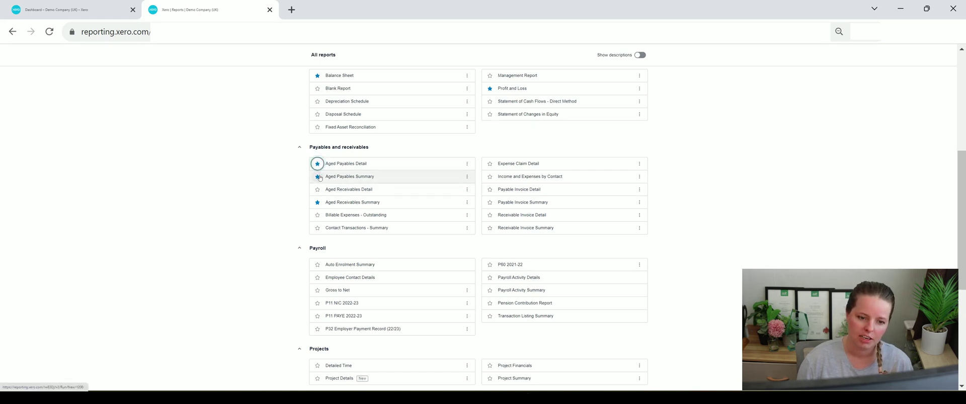
pyautogui.click(317, 190)
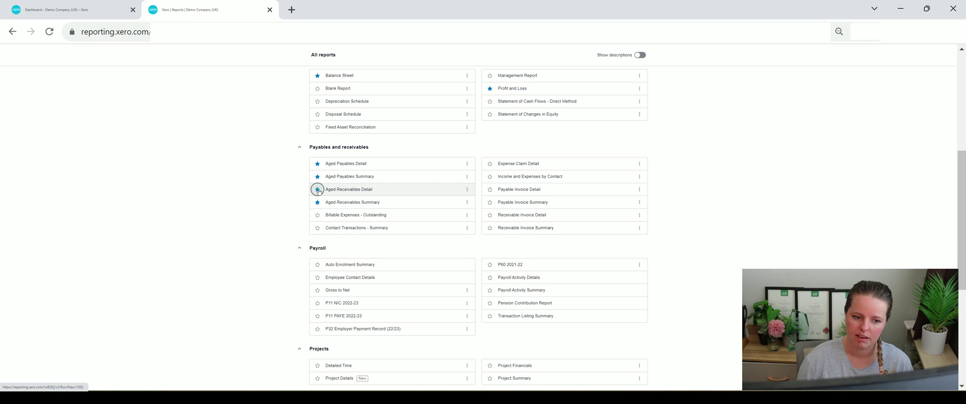
pyautogui.click(377, 203)
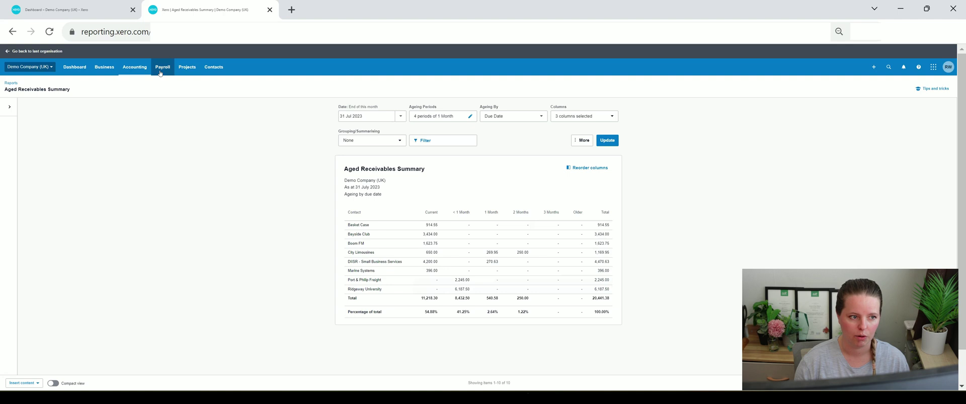
# - View the Aged Receivables Detail report at 31 July 2023, with invoices grouped by contact
pyautogui.click(135, 67)
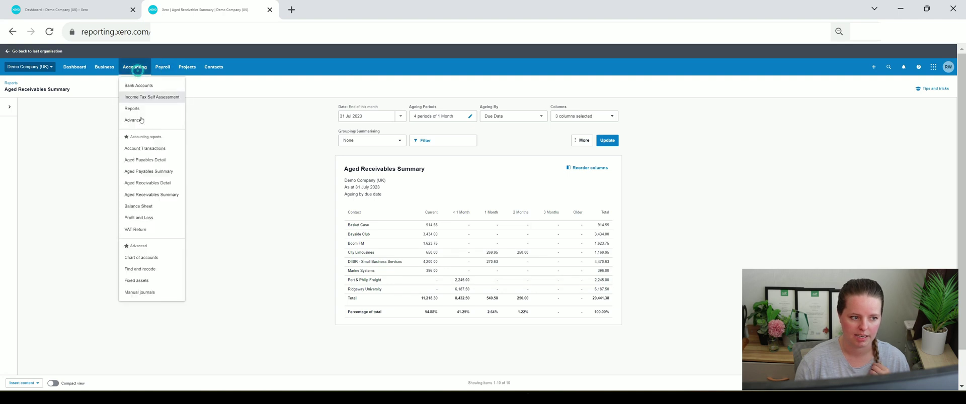
pyautogui.click(149, 183)
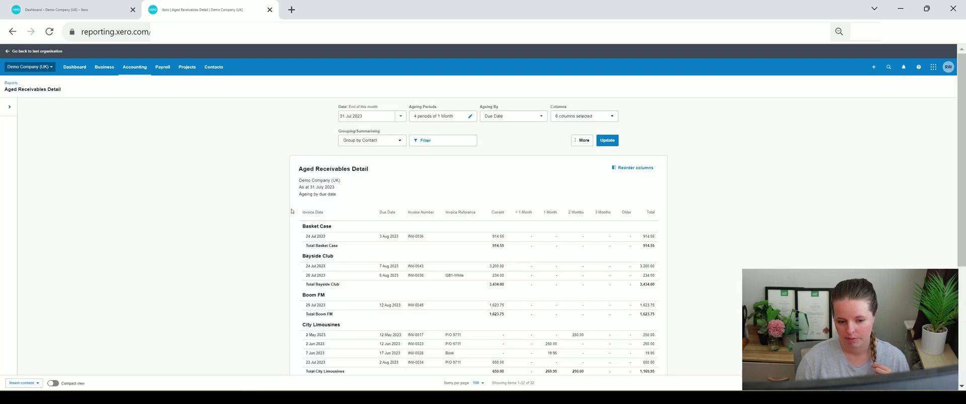
pyautogui.scroll(-1, 373, 206)
pyautogui.scroll(-2, 312, 170)
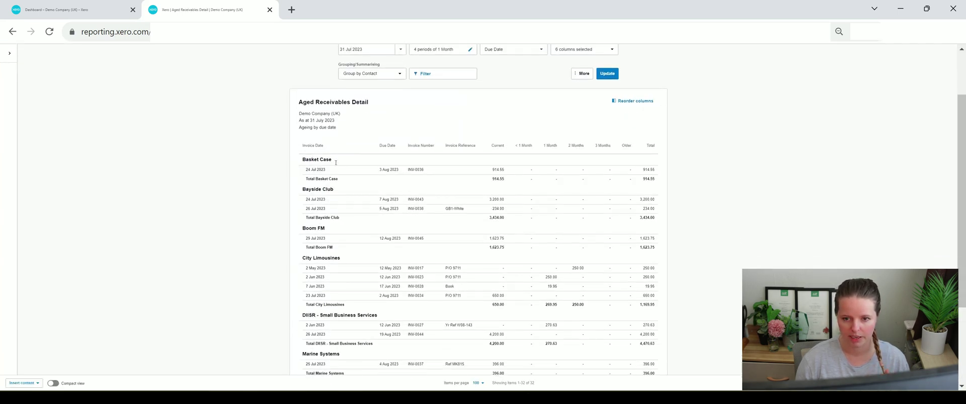
pyautogui.scroll(2, 344, 166)
pyautogui.scroll(2, 497, 162)
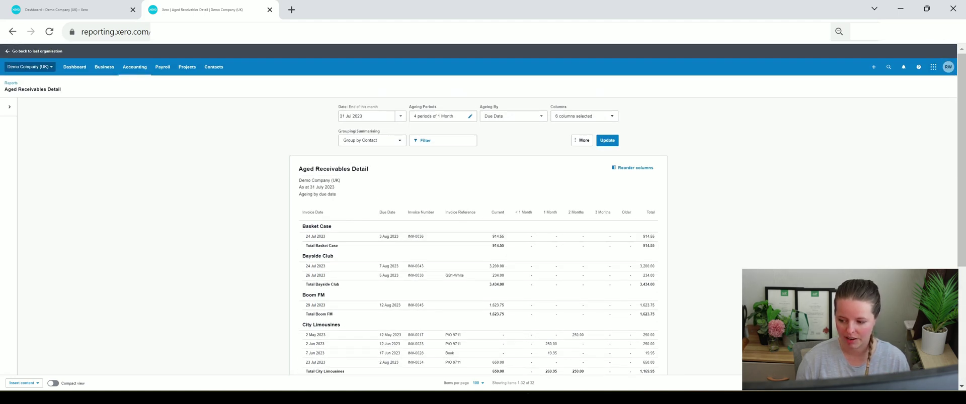
pyautogui.click(938, 383)
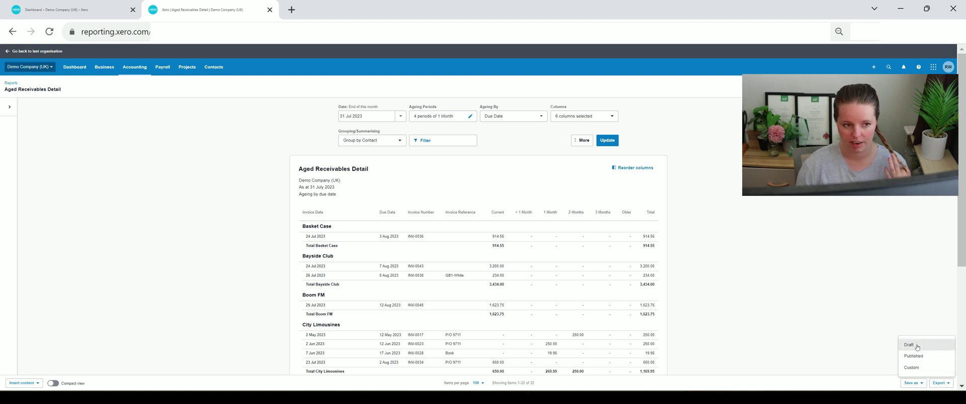
pyautogui.click(939, 384)
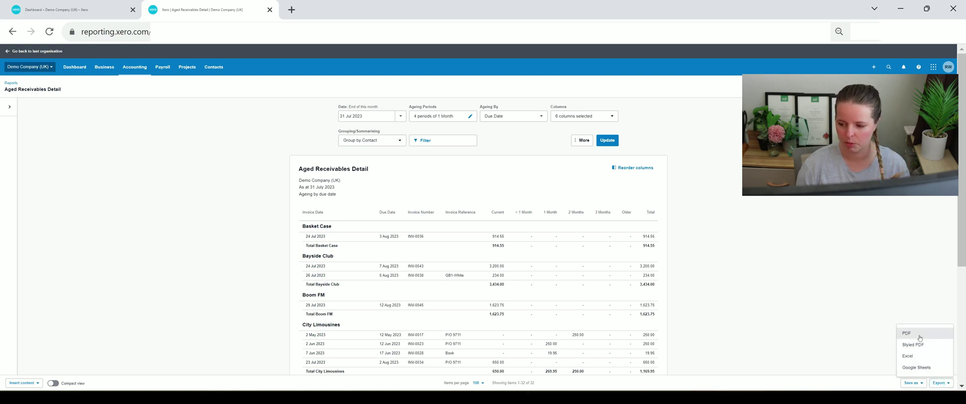
pyautogui.click(914, 369)
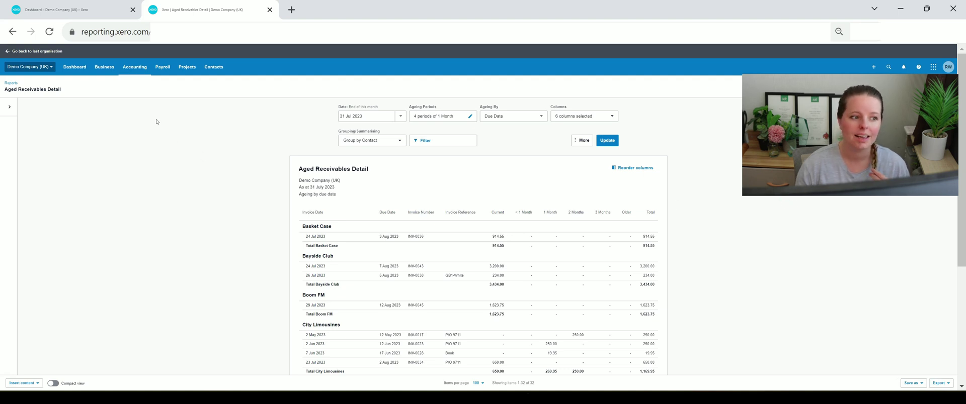